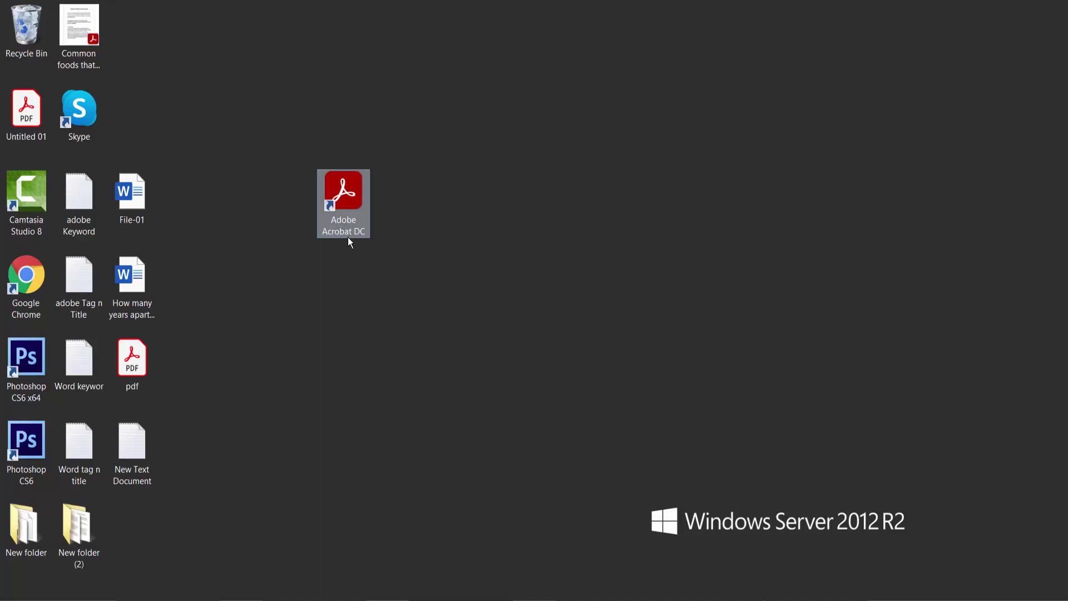
Step: Launch Adobe Acrobat DC from its desktop shortcut
double_click(346, 199)
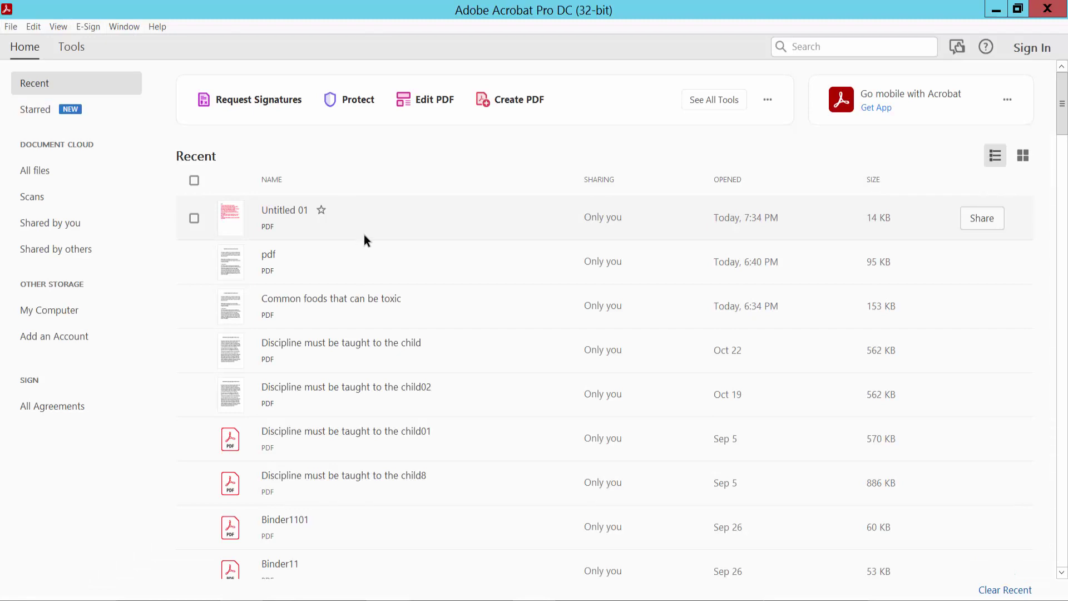
Step: Create a single blank-page untitled PDF using Tools > Create PDF > Blank Page
click(72, 49)
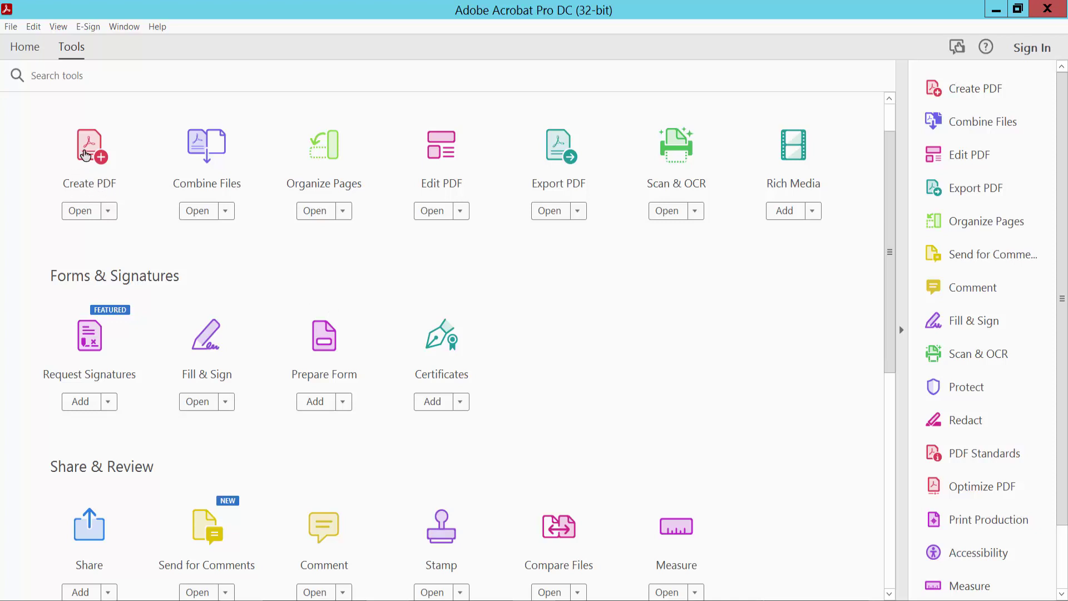
click(86, 154)
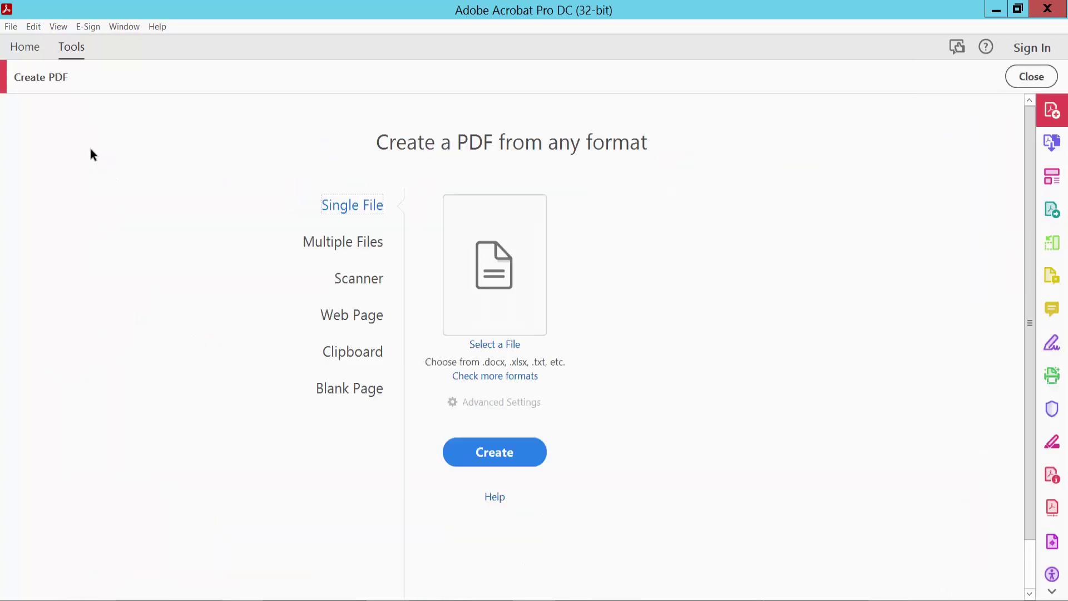
click(341, 388)
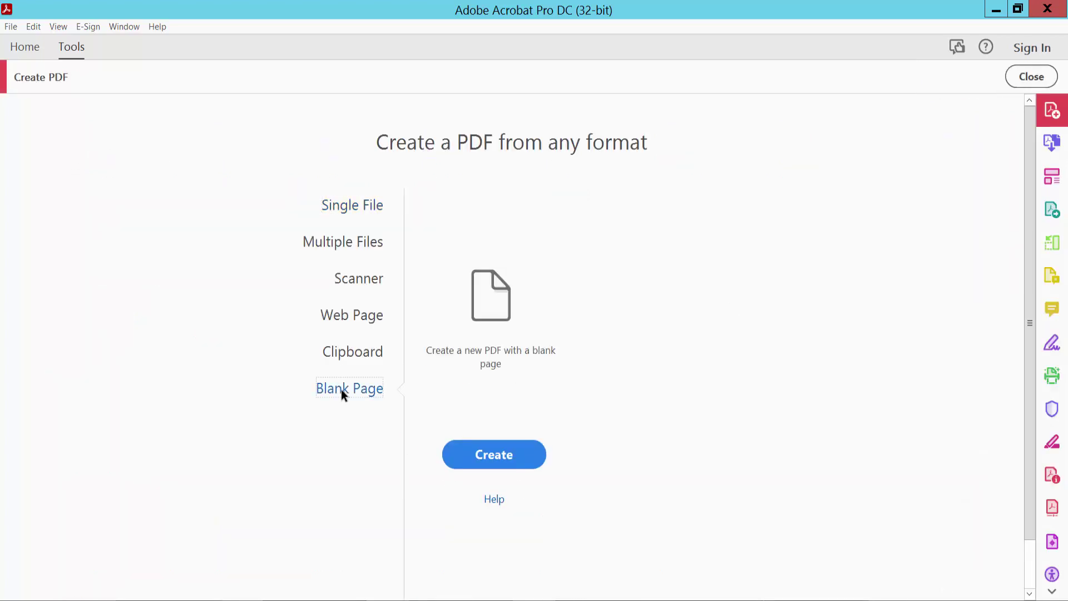
click(498, 456)
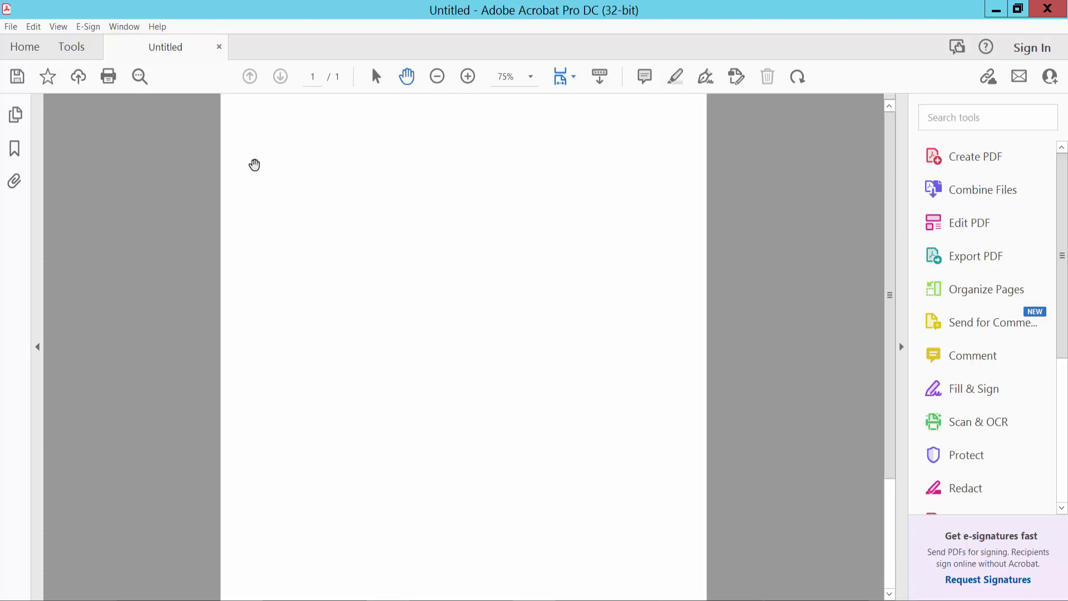
Step: Create another blank PDF via File > Create > Blank Page, then bring up Insert Pages
click(11, 27)
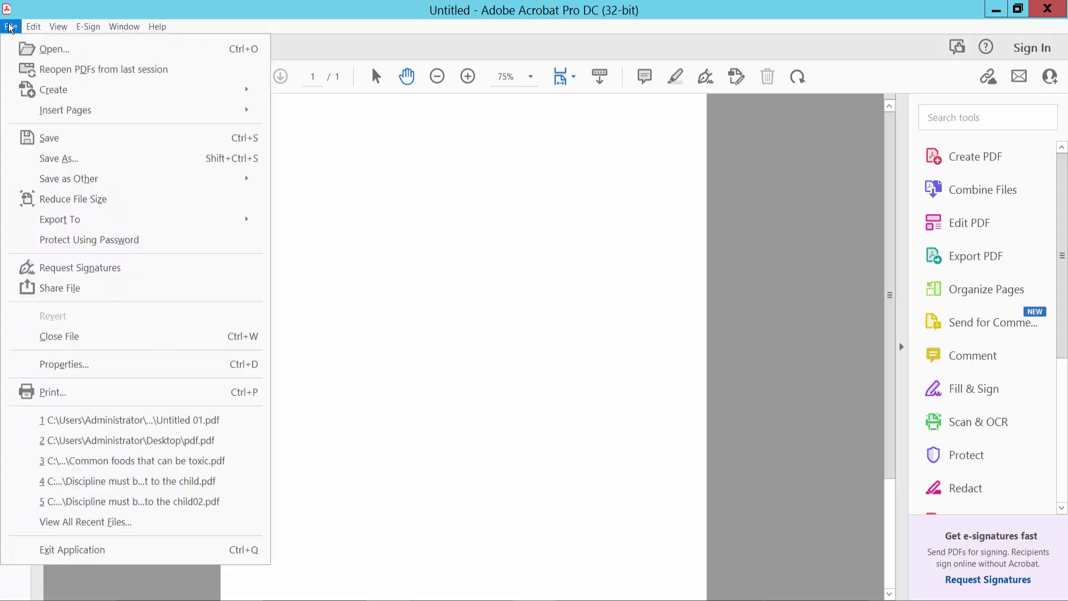
click(12, 28)
mouse_move(53, 89)
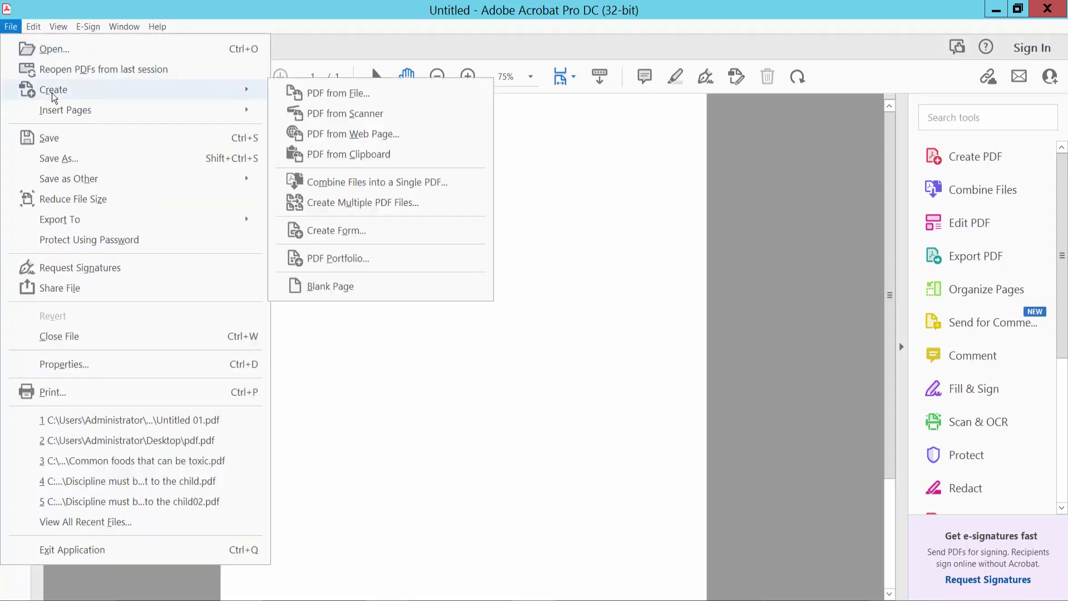
click(336, 290)
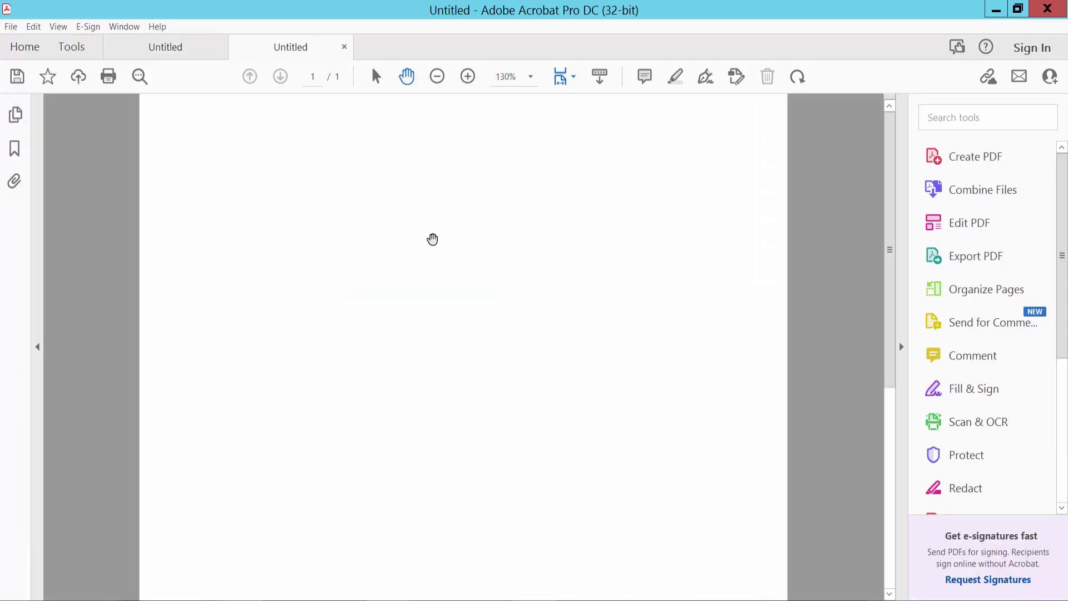
click(12, 27)
mouse_move(65, 109)
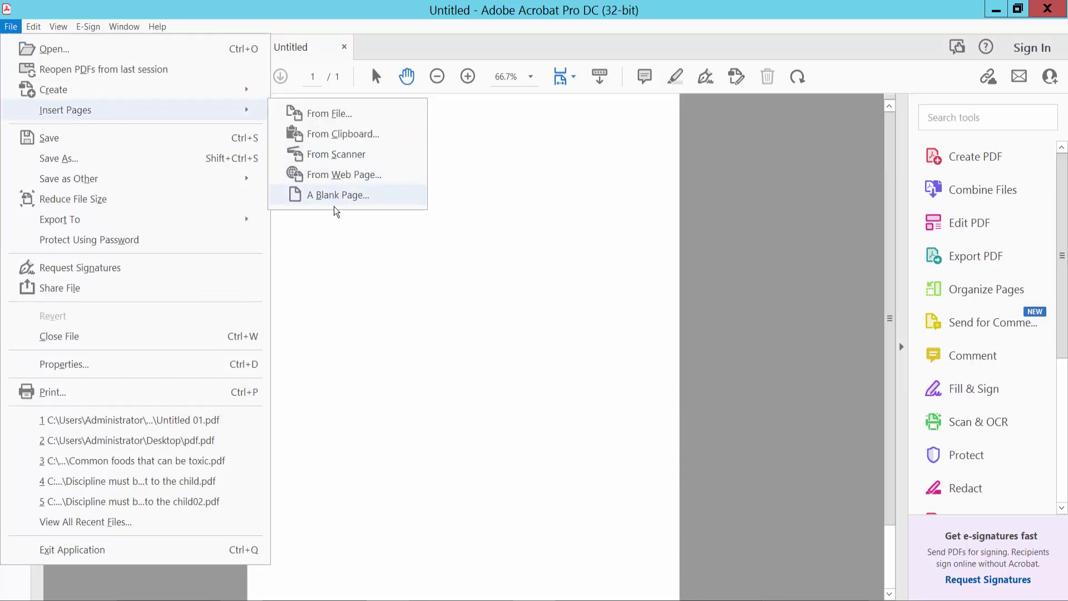
Step: Insert a blank page, zoom out to see both pages, and show page thumbnails
click(339, 200)
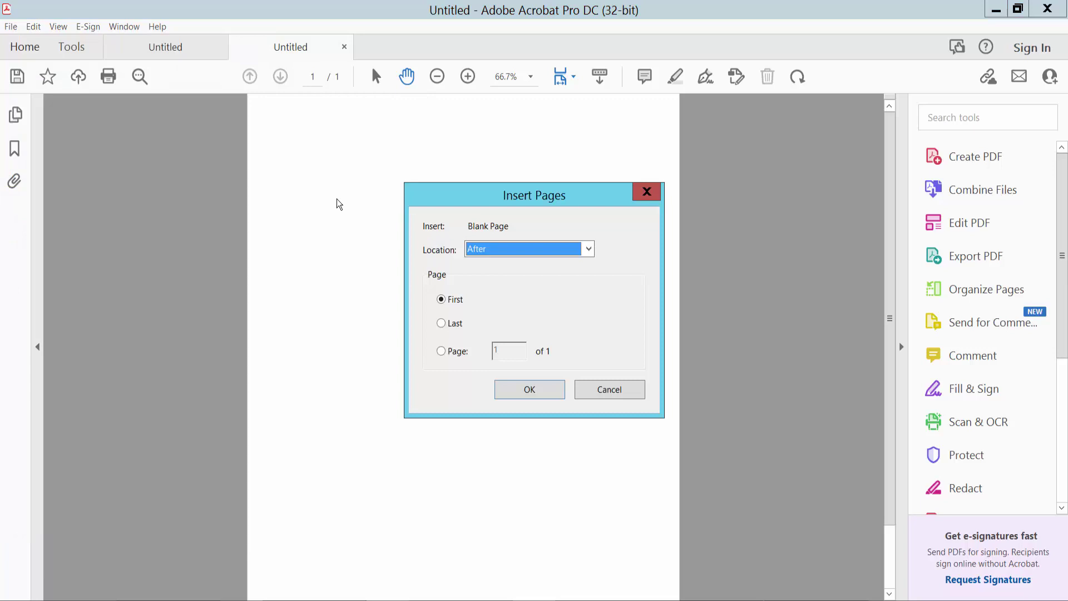
click(529, 390)
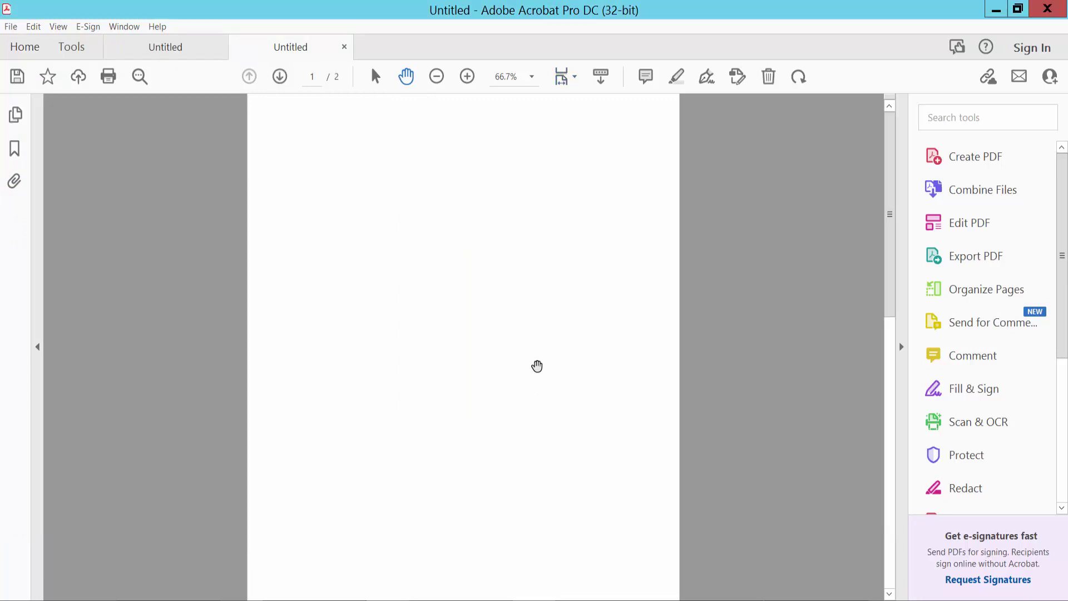
scroll(565, 342, down, 1)
key(ctrl+minus)
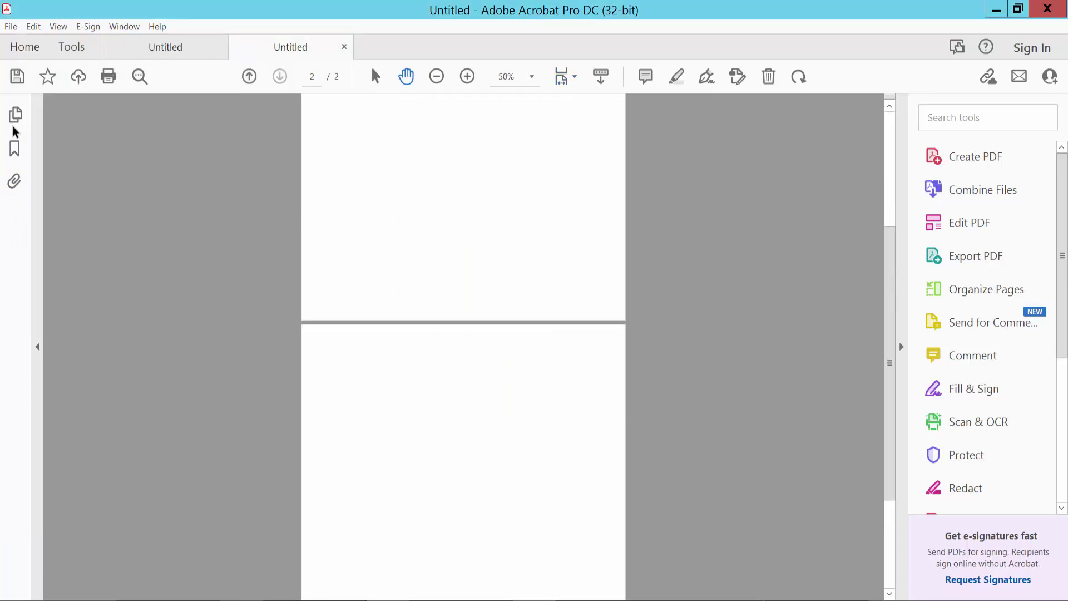
click(16, 117)
scroll(468, 267, up, 4)
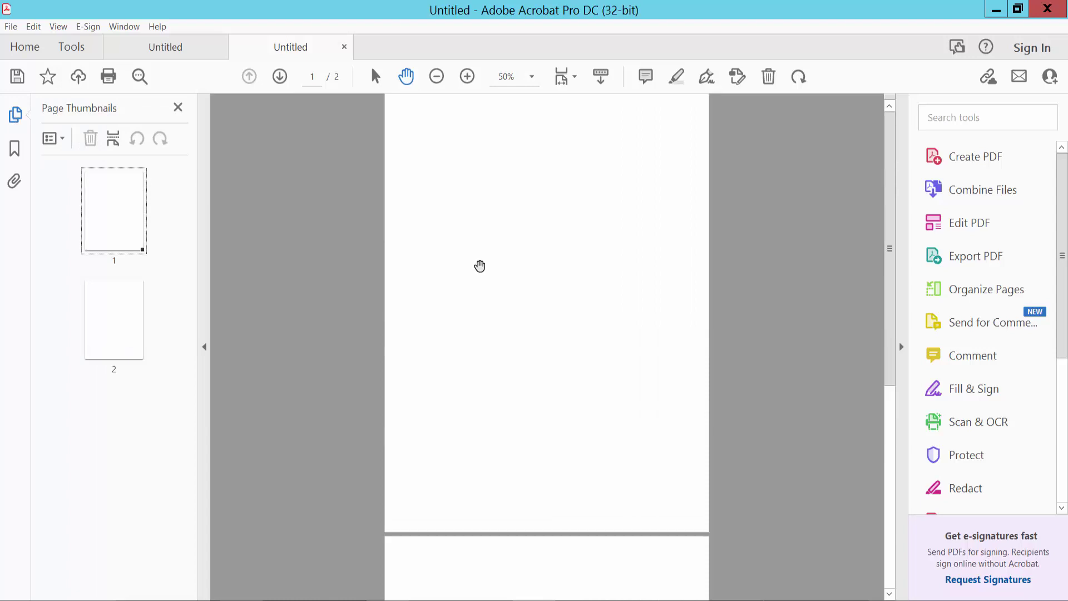
Step: Insert a blank page after page 1 from the page 1 thumbnail's context menu
click(107, 216)
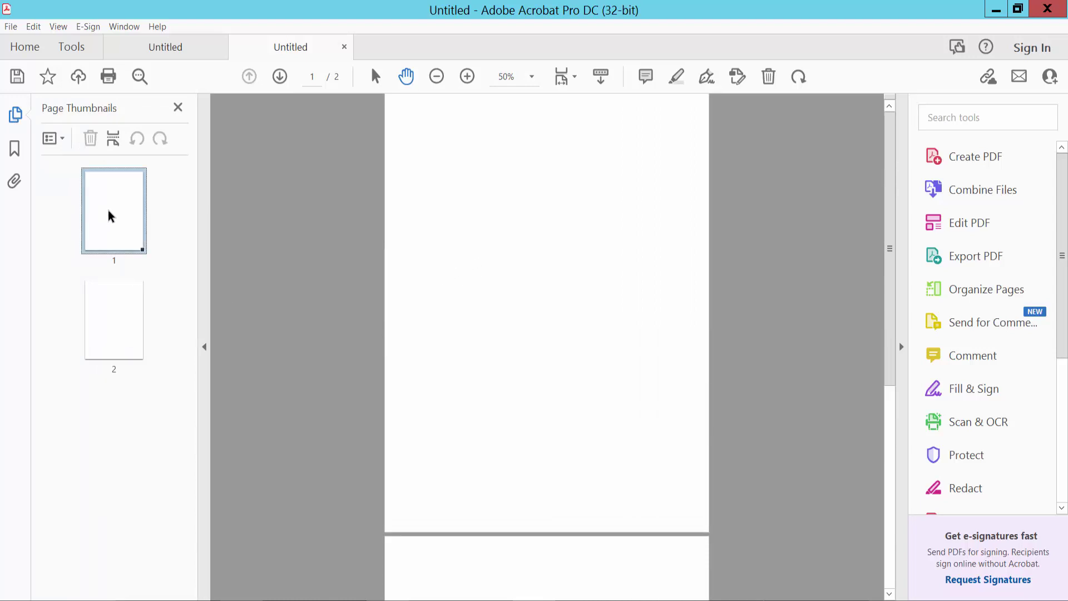
click(107, 317)
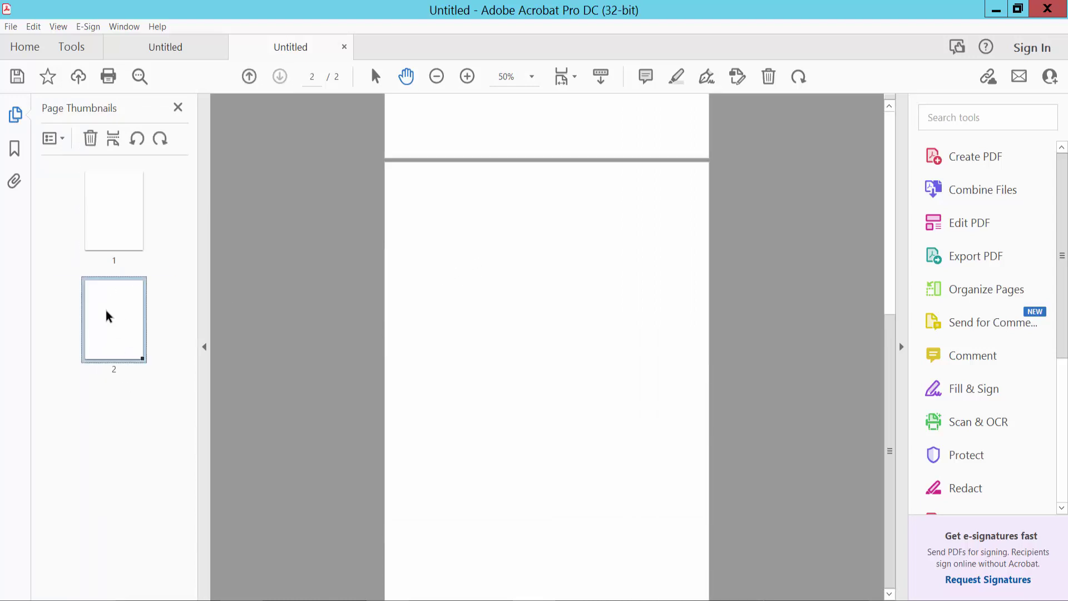
click(109, 219)
right_click(109, 212)
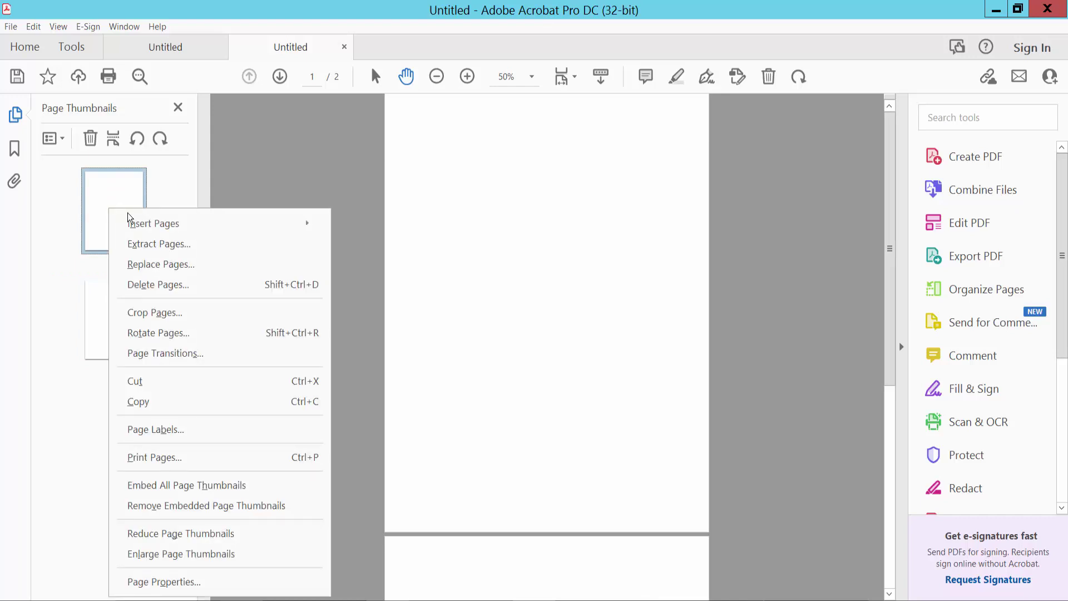
mouse_move(154, 224)
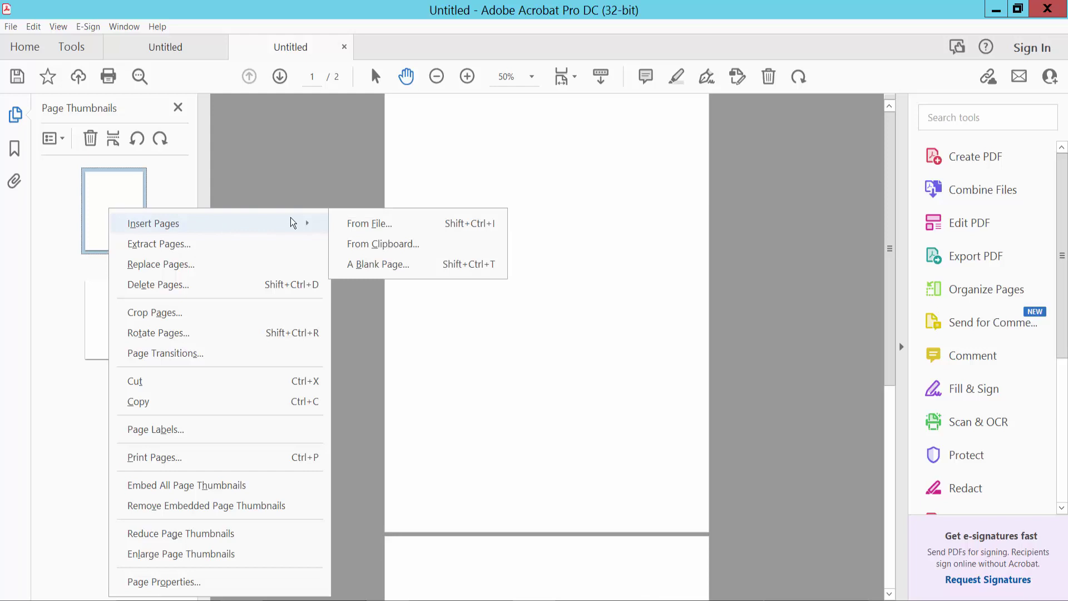
click(378, 265)
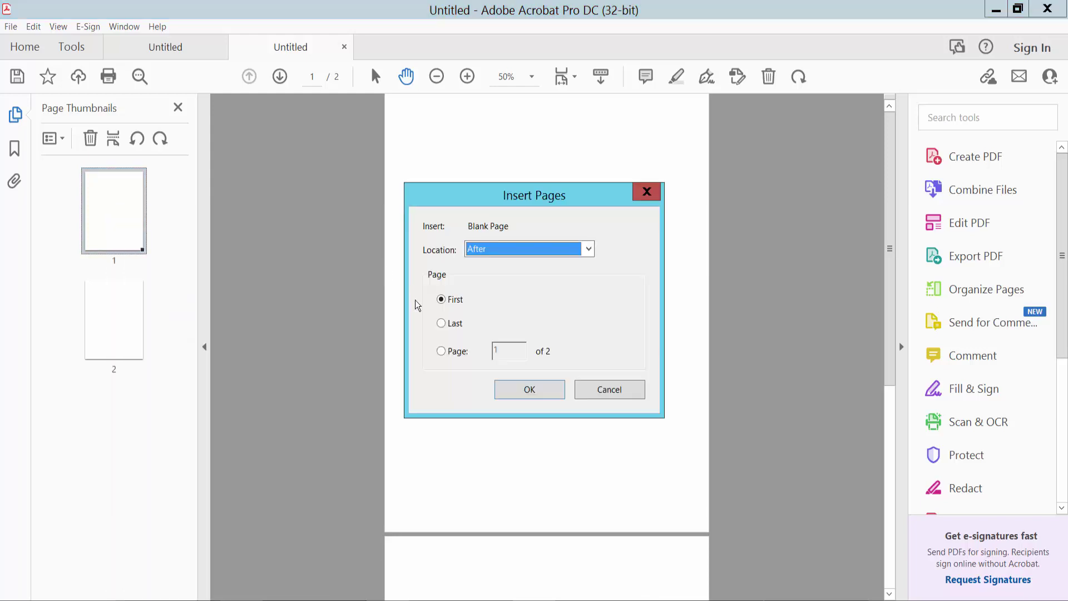
click(441, 351)
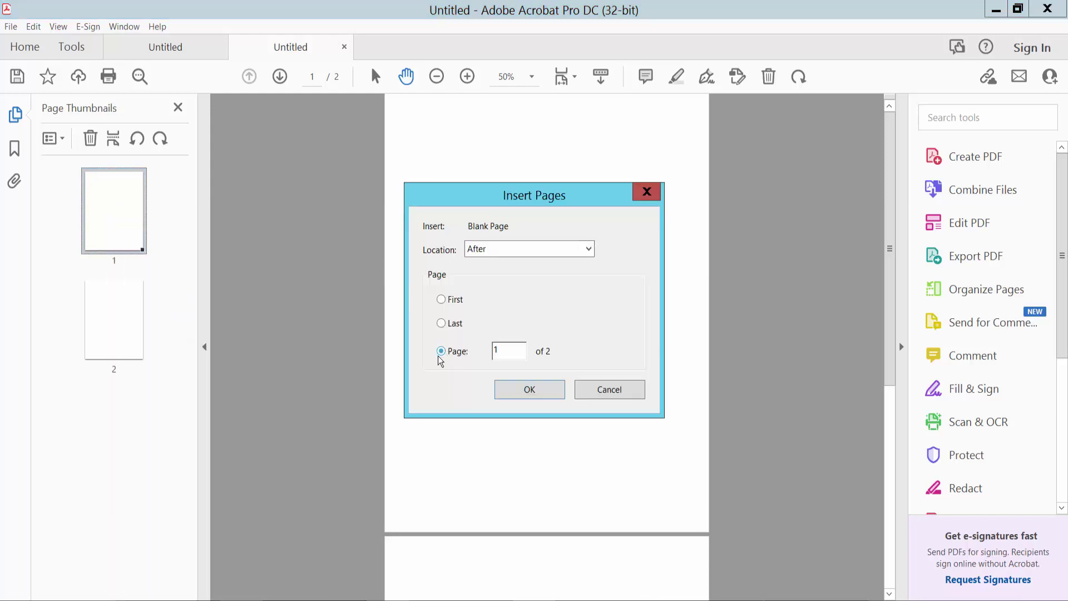
click(441, 299)
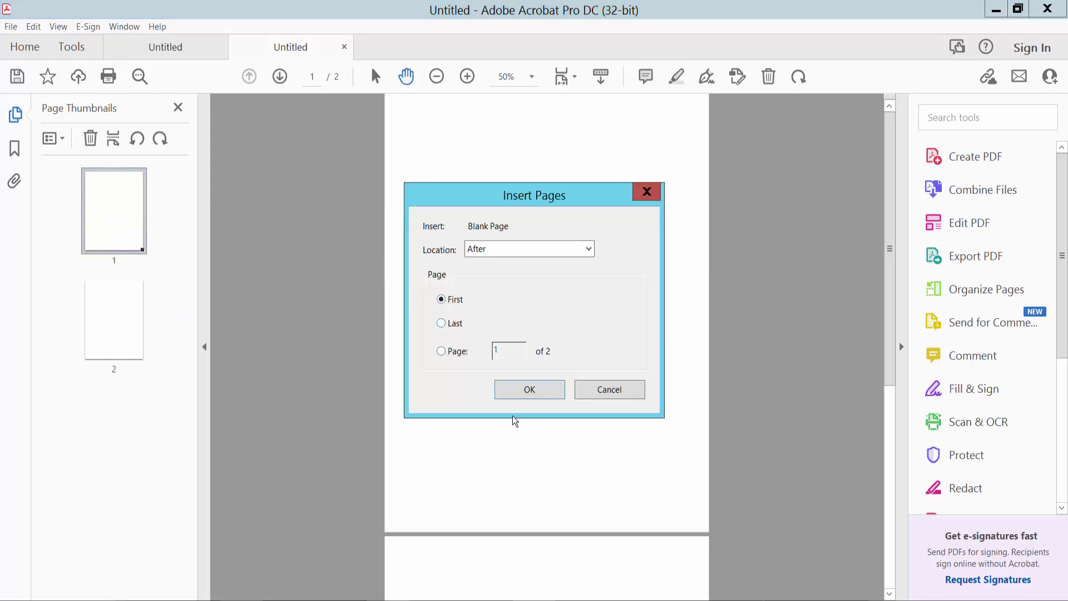
click(529, 389)
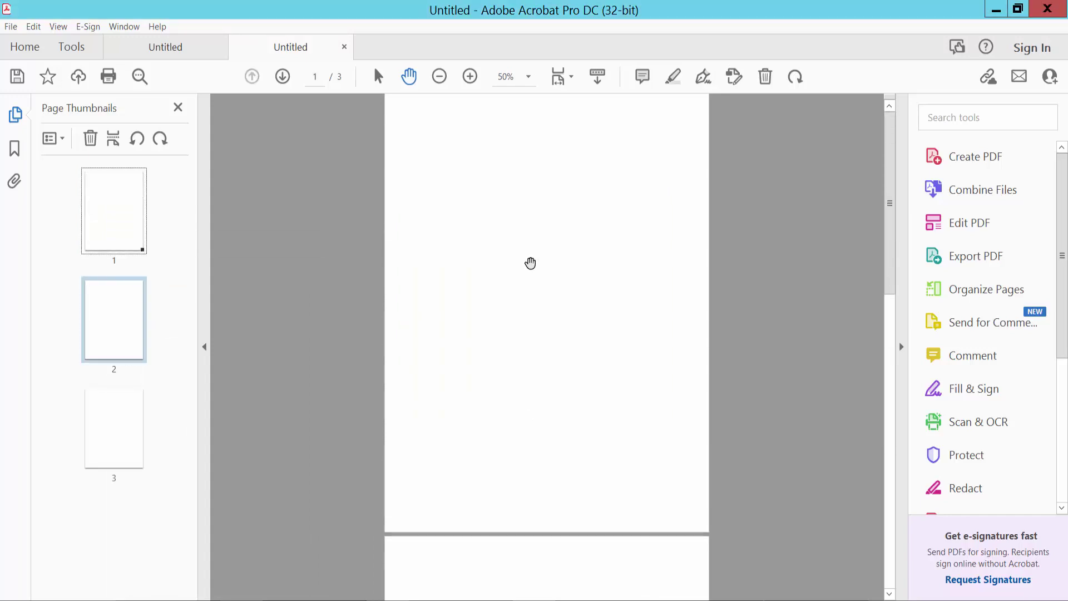